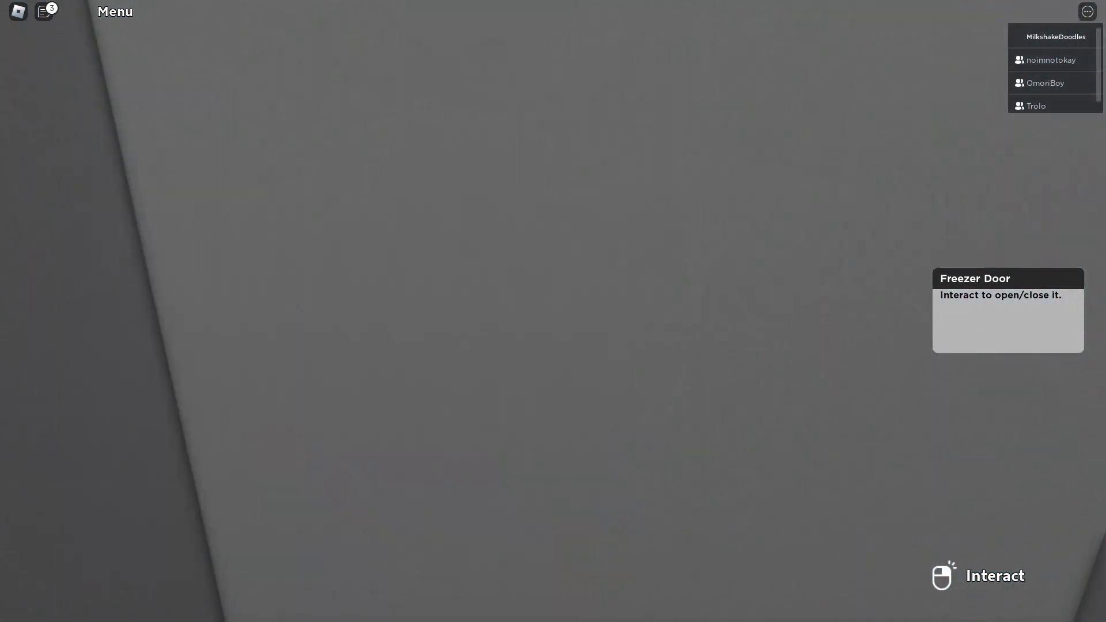
Exit through the freezer door and place the cheese plate on the dining counter before the customer
{"action": "left_click", "coordinate": [553, 311]}
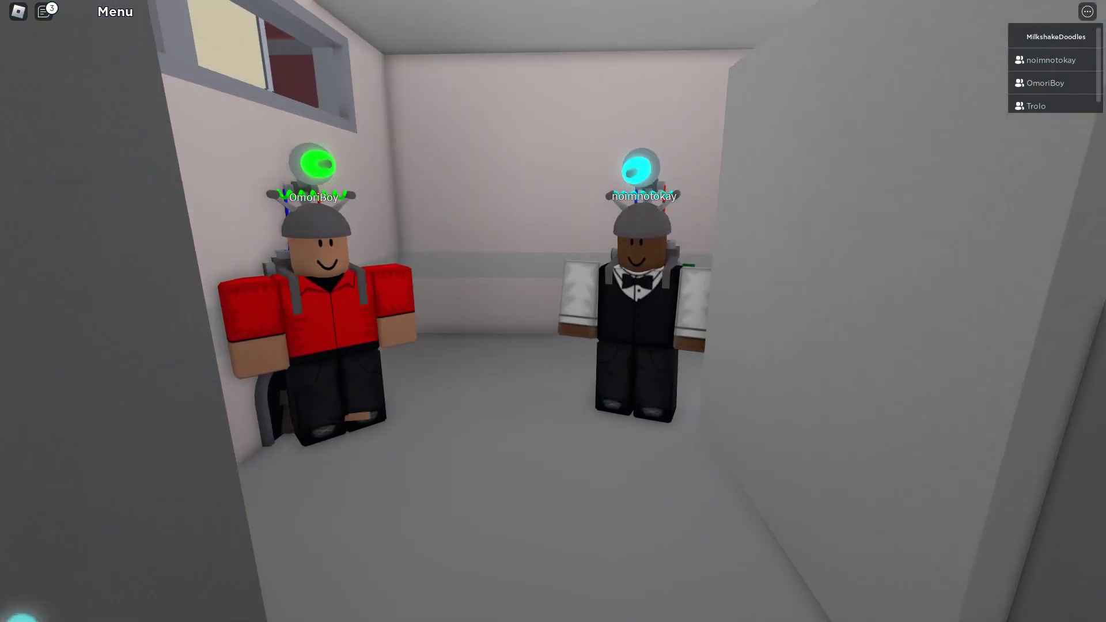
{"action": "key", "text": "w"}
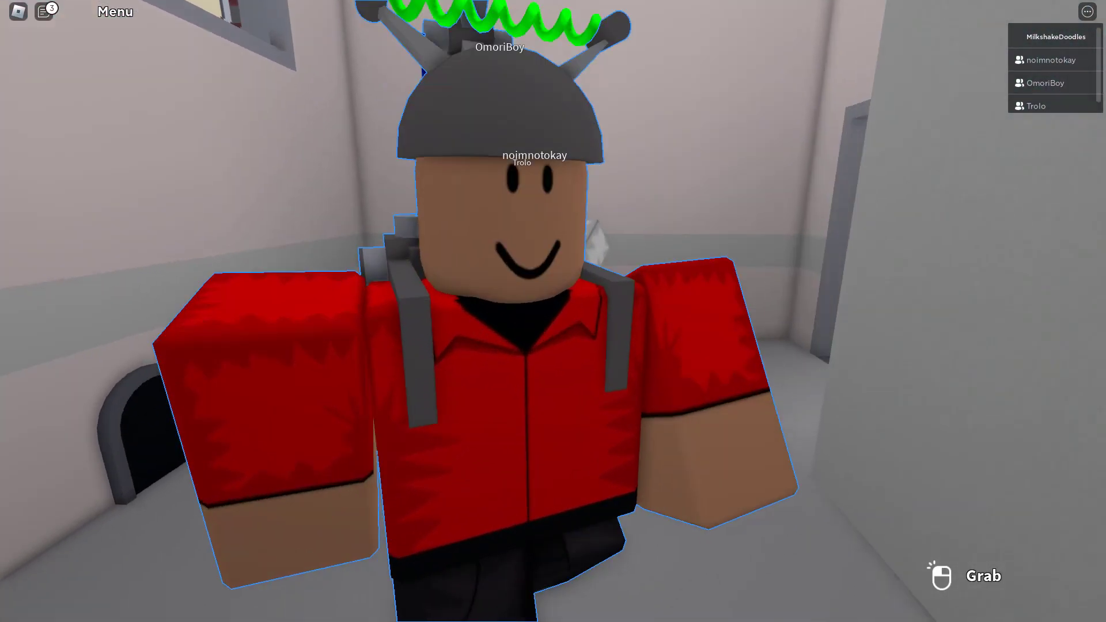
{"action": "key", "text": "w"}
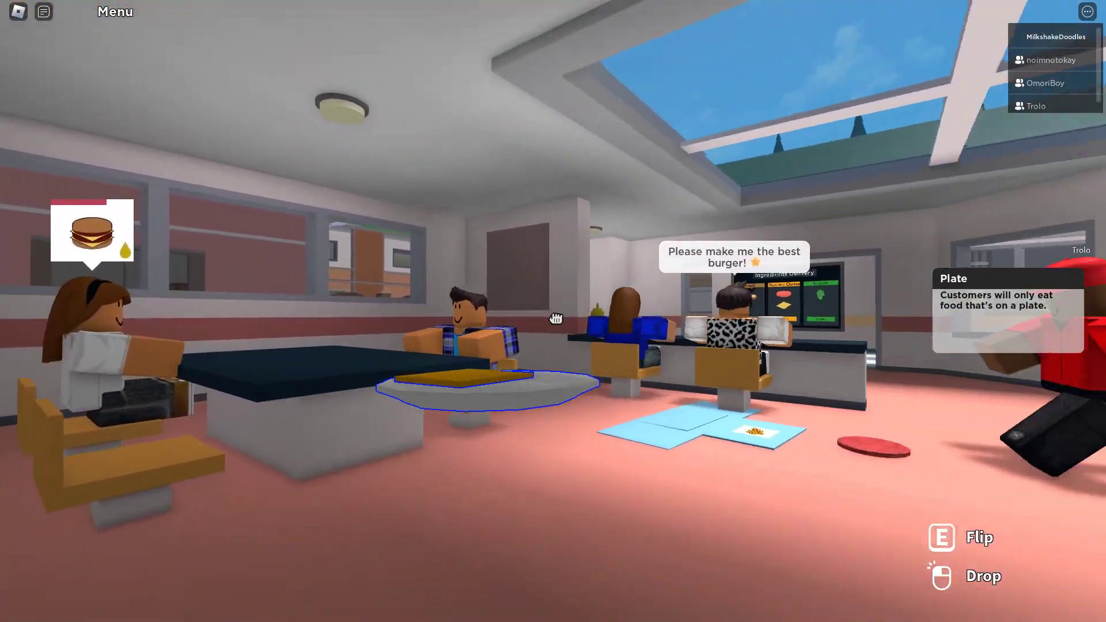
{"action": "key", "text": "w"}
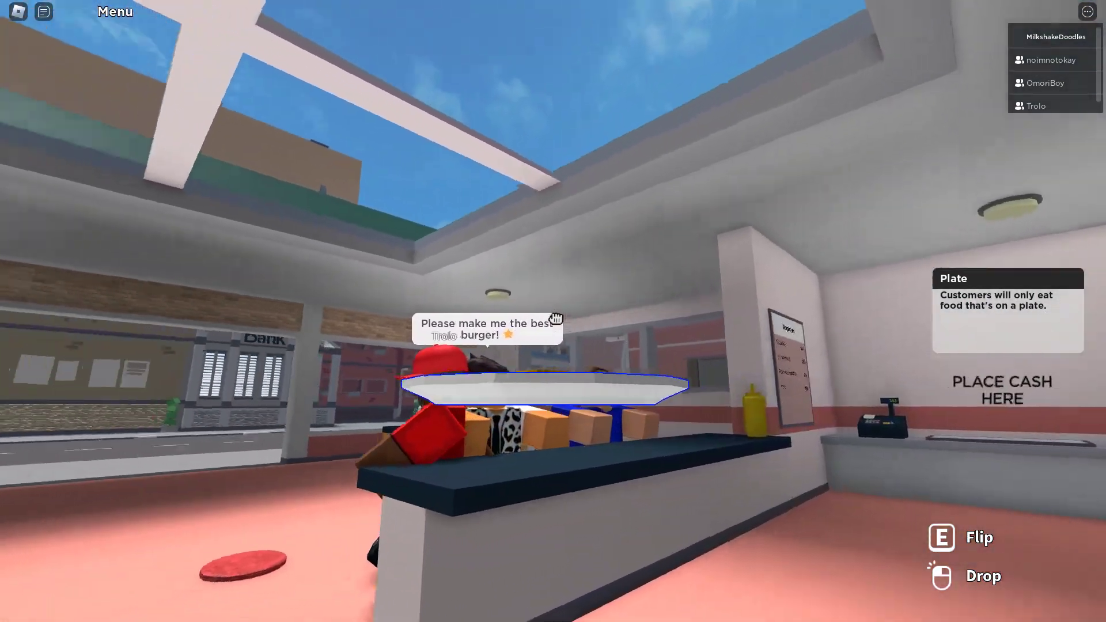
{"action": "left_click", "coordinate": [555, 319]}
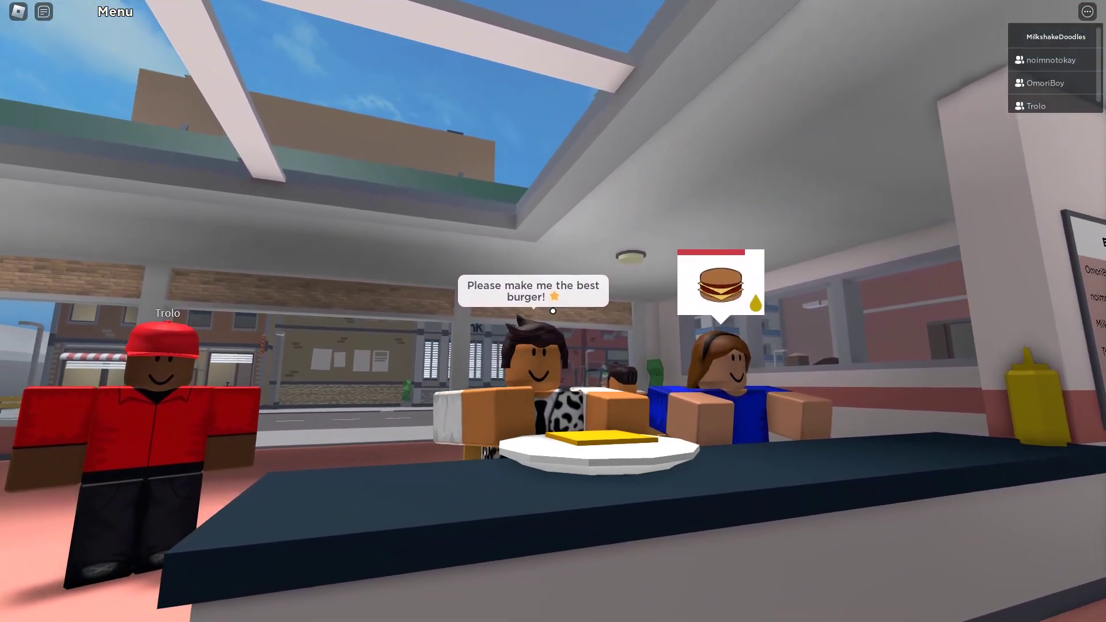
{"action": "key", "text": "s"}
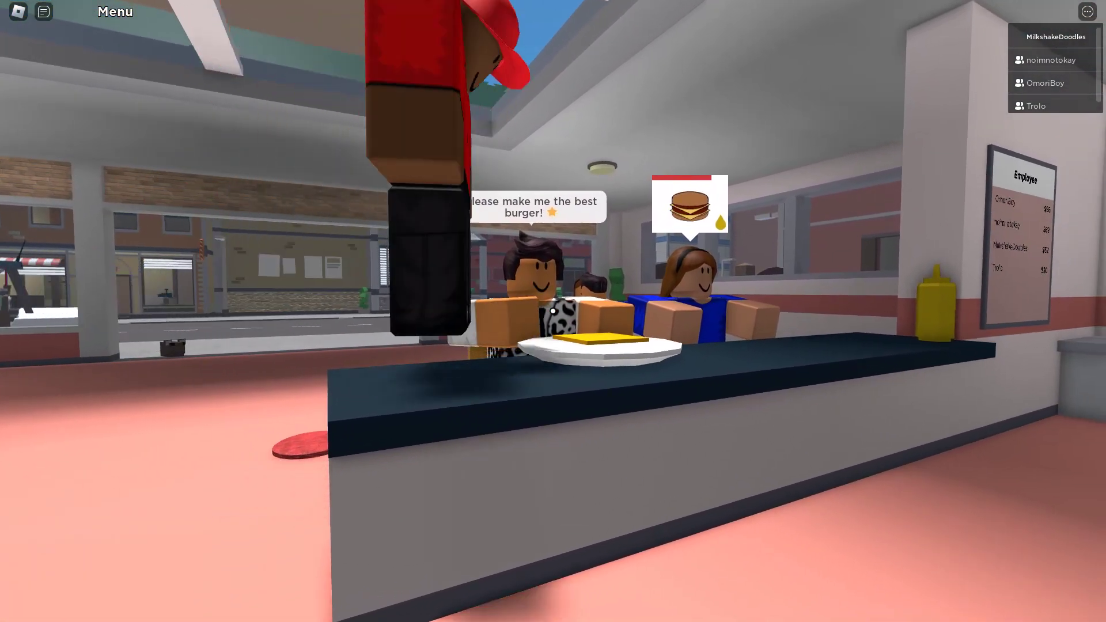
{"action": "key", "text": "s"}
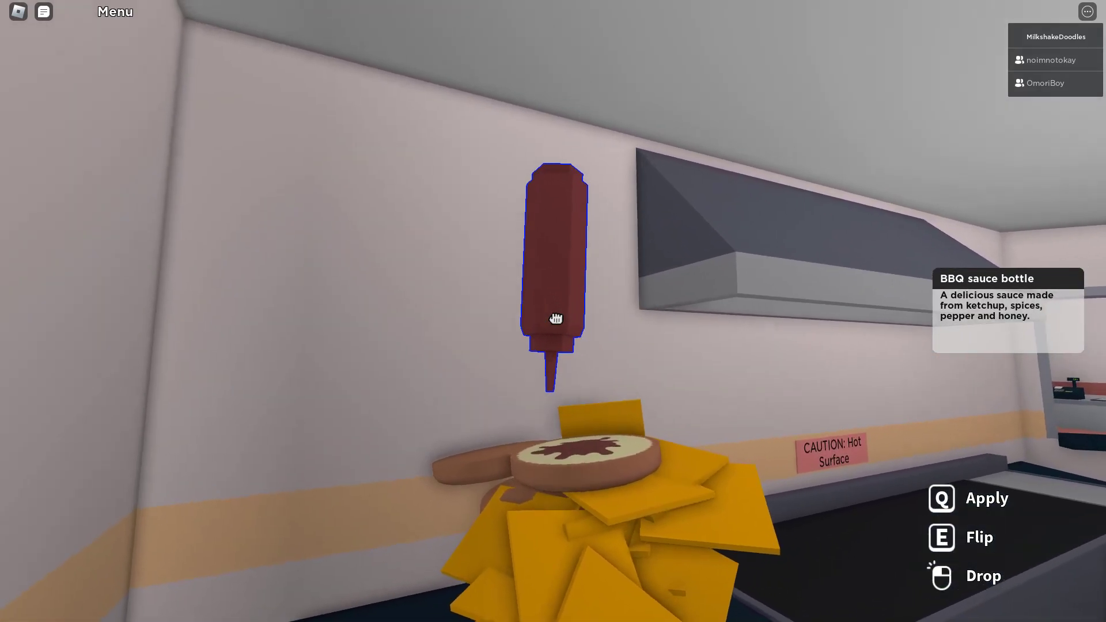
Drop the BBQ sauce bottle and pick up the plate stacked with cheese and buns
{"action": "key", "text": "q"}
{"action": "left_click", "coordinate": [556, 319]}
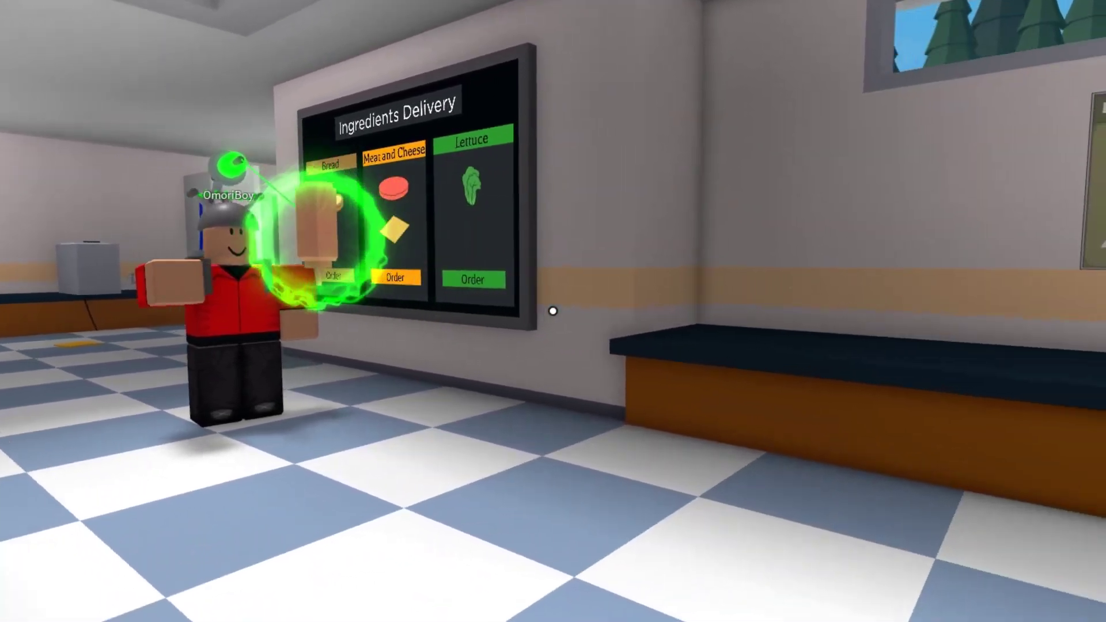
{"action": "scroll", "coordinate": [552, 310], "scroll_direction": "up", "scroll_amount": 2}
{"action": "scroll", "coordinate": [553, 311], "scroll_direction": "down", "scroll_amount": 2}
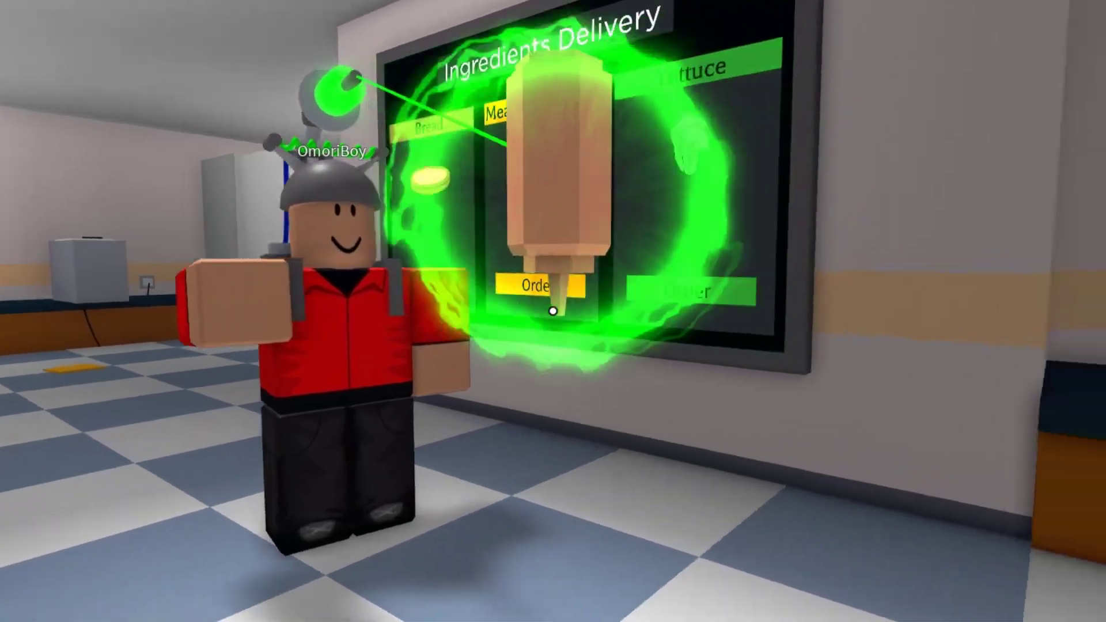
Turn the camera from the ingredients delivery board toward the restaurant's front window
{"action": "left_click_drag", "start_coordinate": [554, 310], "coordinate": [554, 310]}
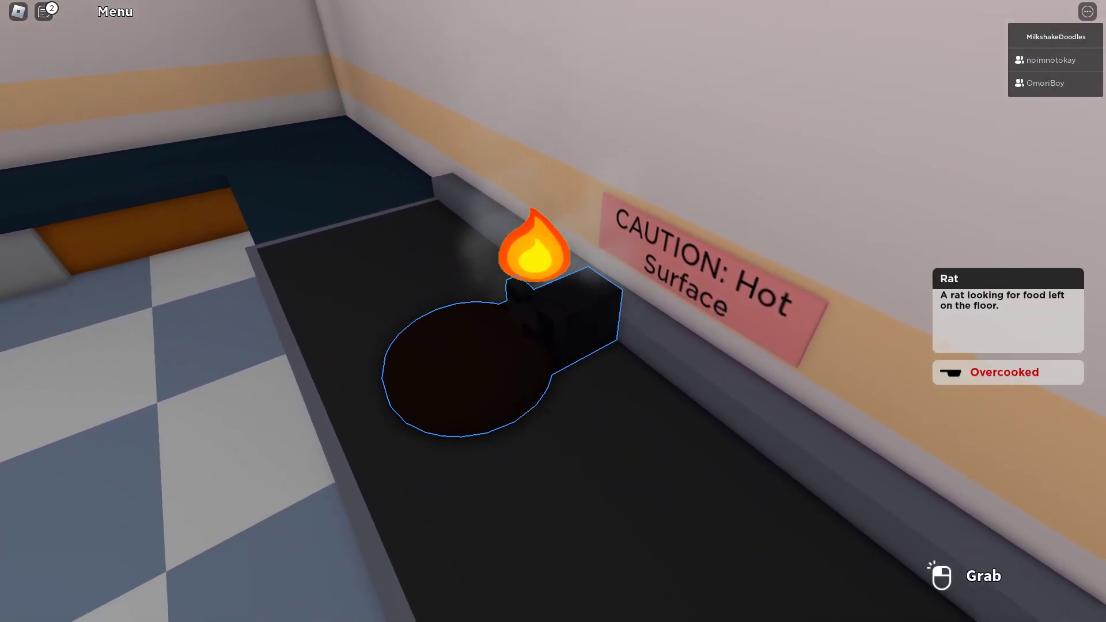
Pick up the burnt food item and head into the freezer room
{"action": "left_click", "coordinate": [553, 311]}
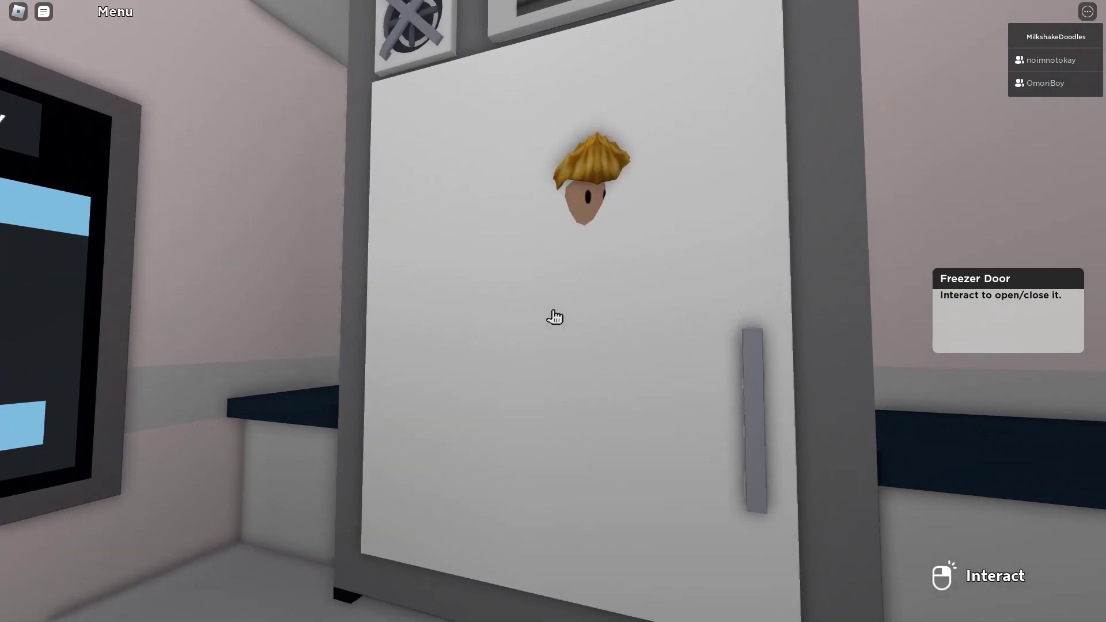
Use the freezer door to bring the plated burger out to the dining counter
{"action": "left_click", "coordinate": [554, 318]}
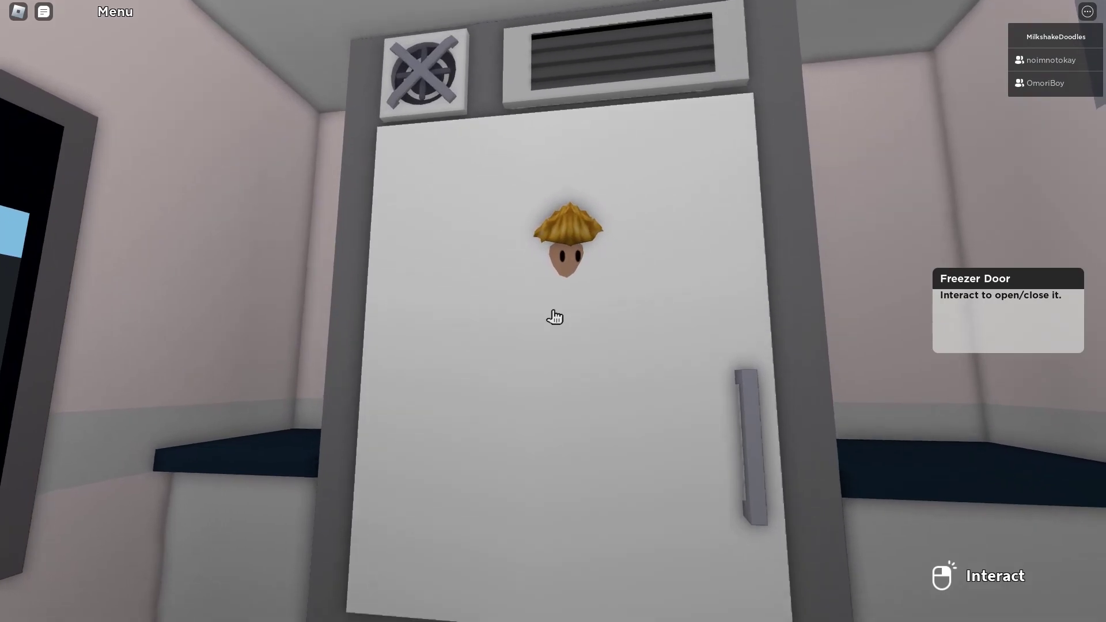
{"action": "left_click", "coordinate": [554, 317]}
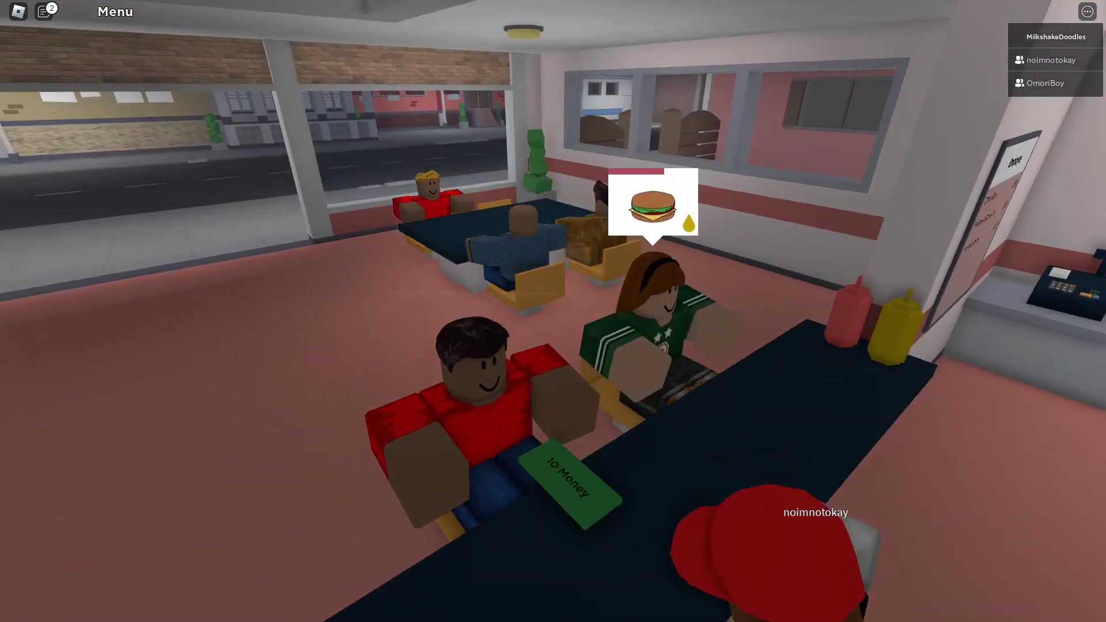
Take the customer's 10 Money and drop it on the register's Place Cash Here pad
{"action": "left_click", "coordinate": [552, 311]}
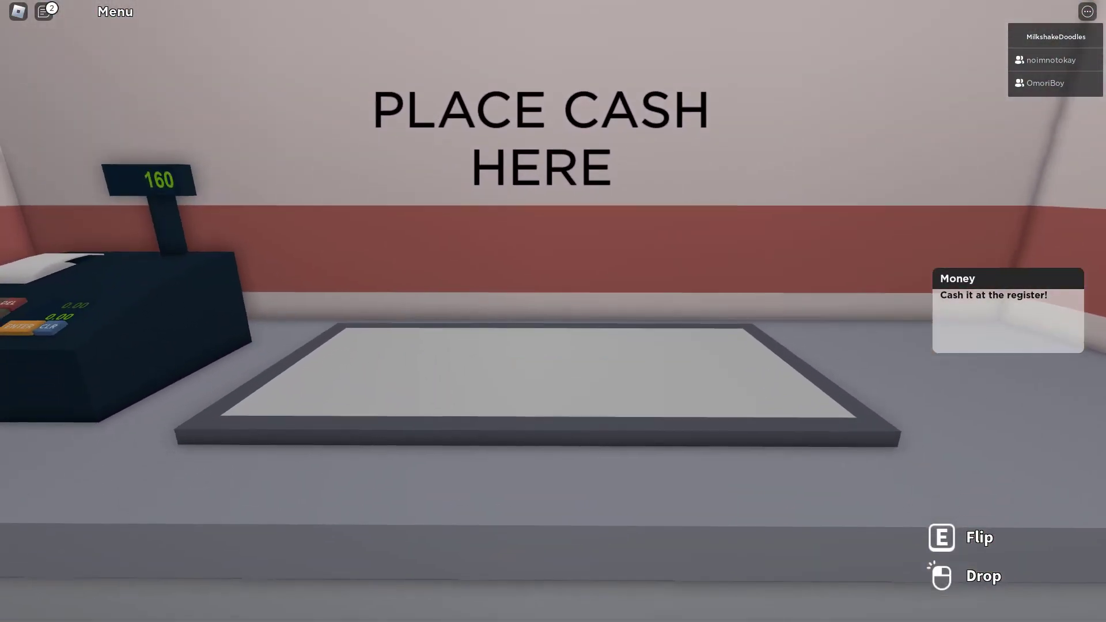
{"action": "left_click", "coordinate": [554, 380]}
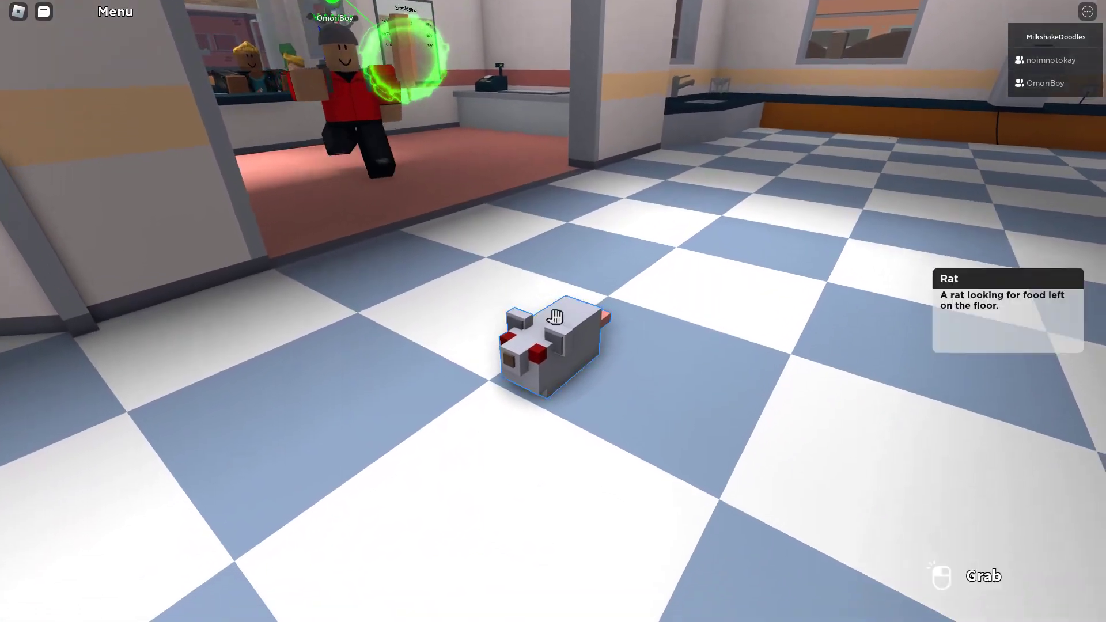
Catch the rat off the floor after several grab attempts and carry it toward the kitchen grill
{"action": "left_click", "coordinate": [556, 317]}
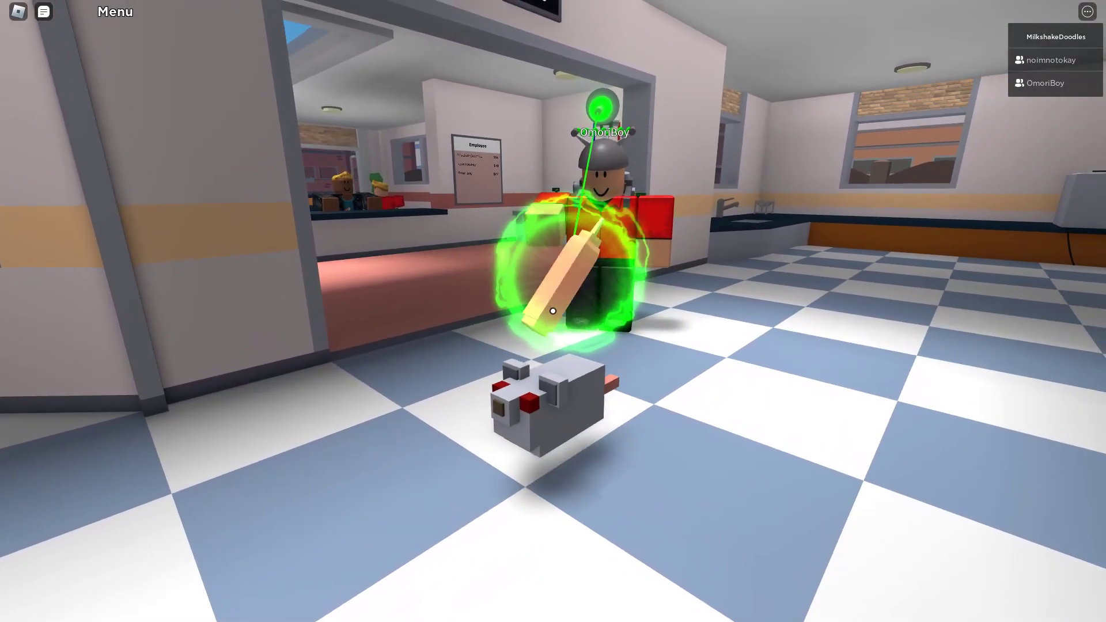
{"action": "left_click", "coordinate": [553, 311]}
{"action": "left_click", "coordinate": [553, 311]}
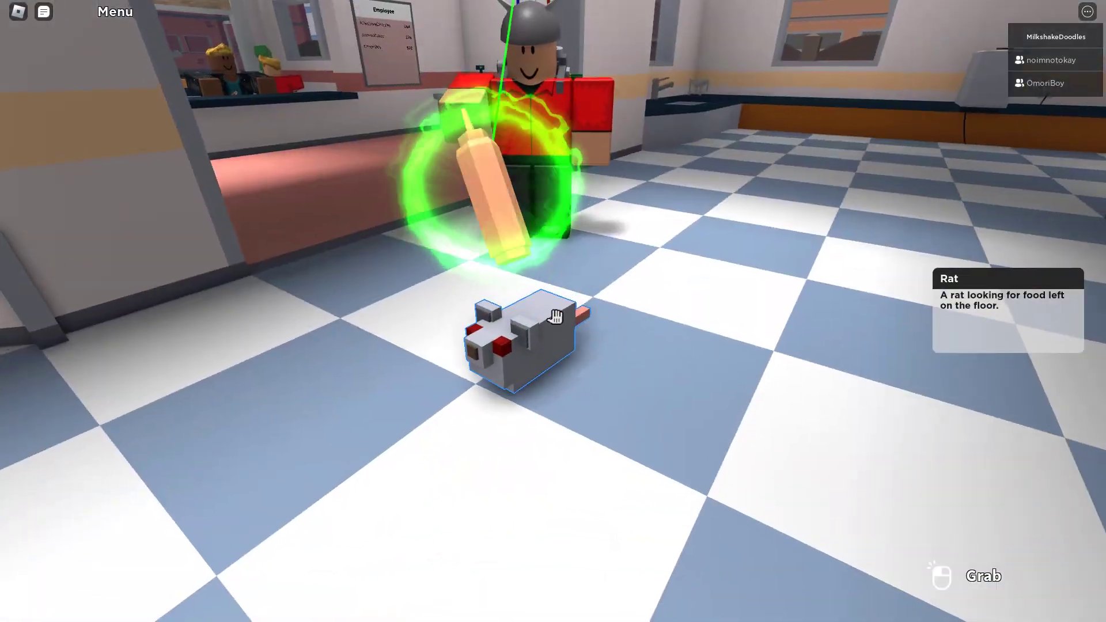
{"action": "left_click", "coordinate": [556, 319]}
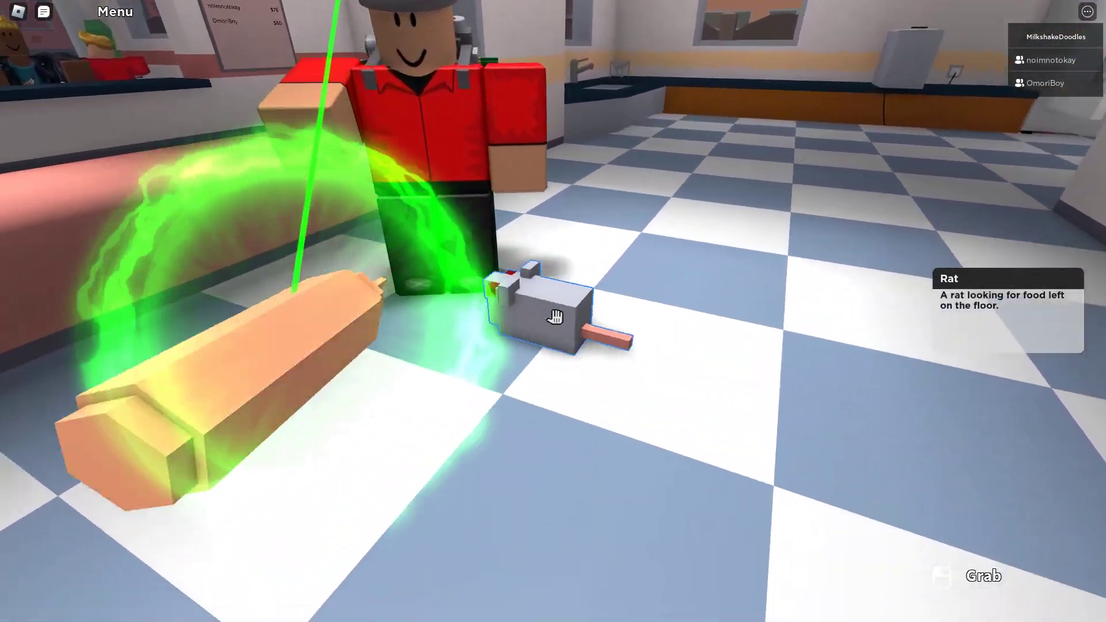
{"action": "left_click", "coordinate": [552, 311]}
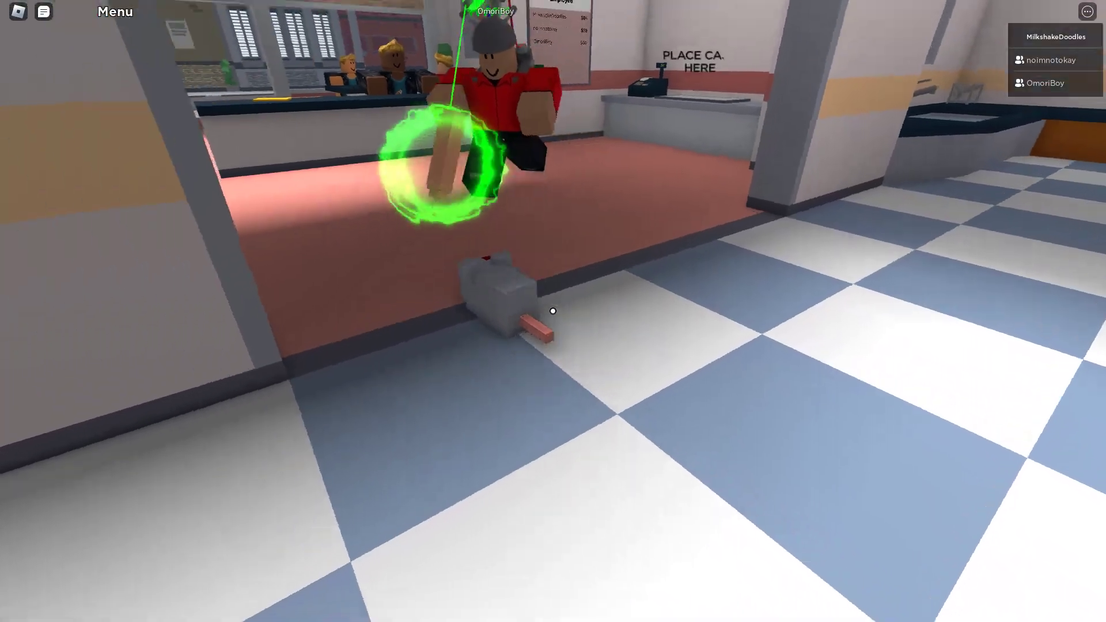
{"action": "left_click", "coordinate": [553, 311]}
{"action": "left_click", "coordinate": [553, 311]}
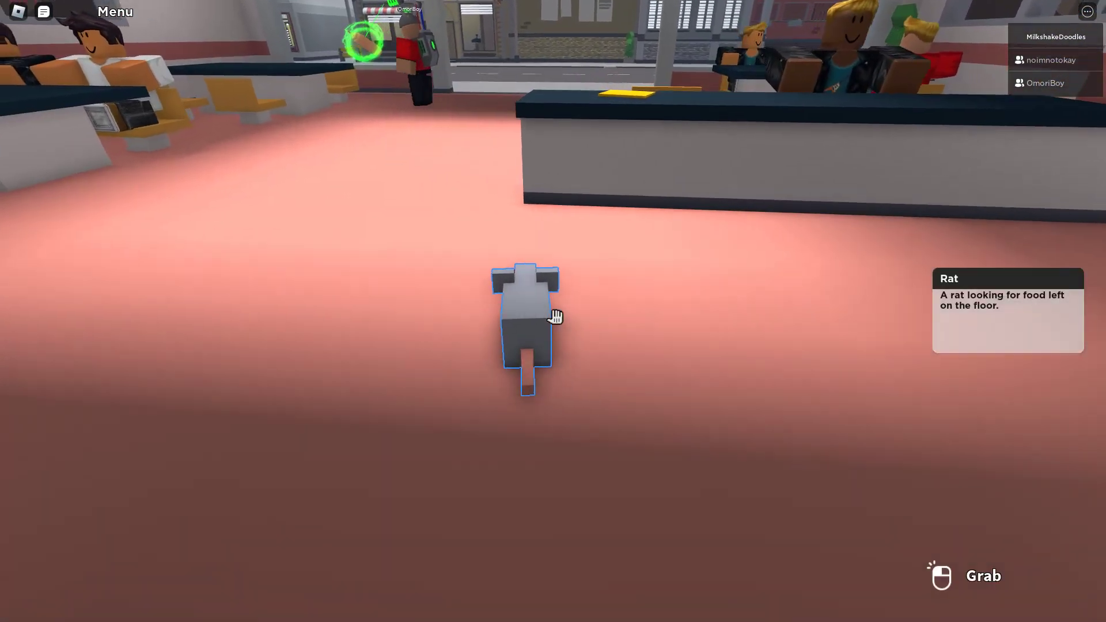
{"action": "left_click", "coordinate": [553, 311]}
{"action": "key", "text": "w"}
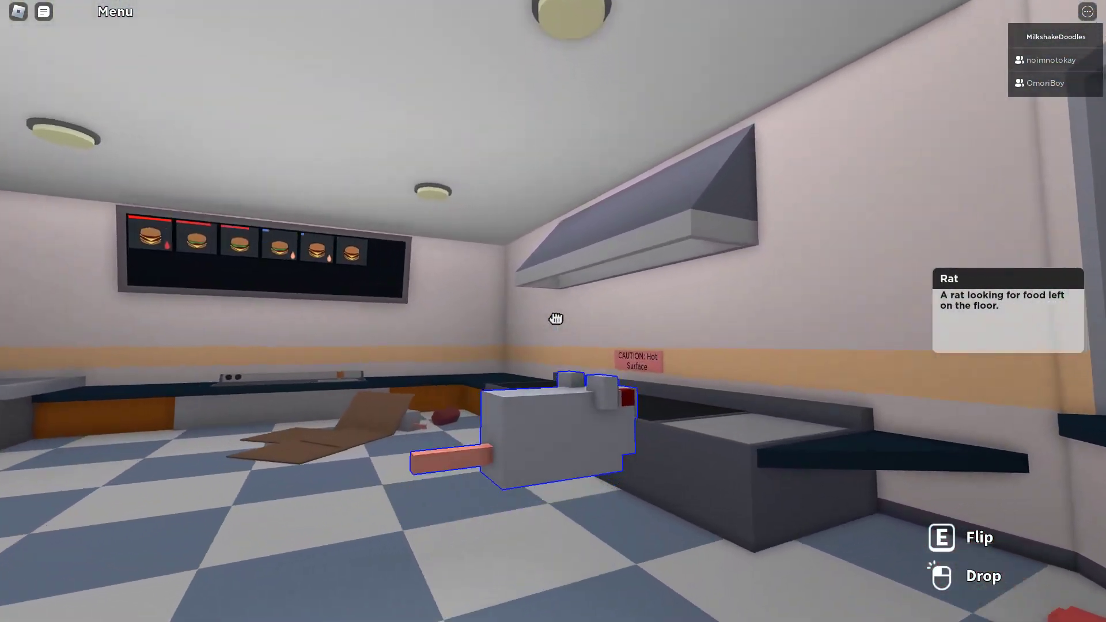